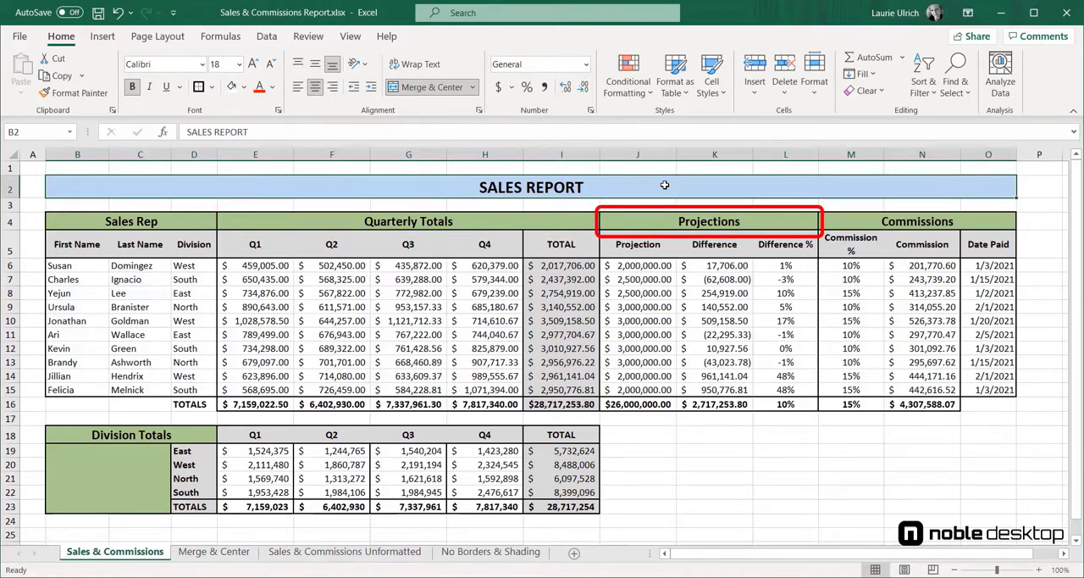
- On the Merge & Center sheet, merge and center the SALES REPORT title across B2:O2
left_click(968, 223)
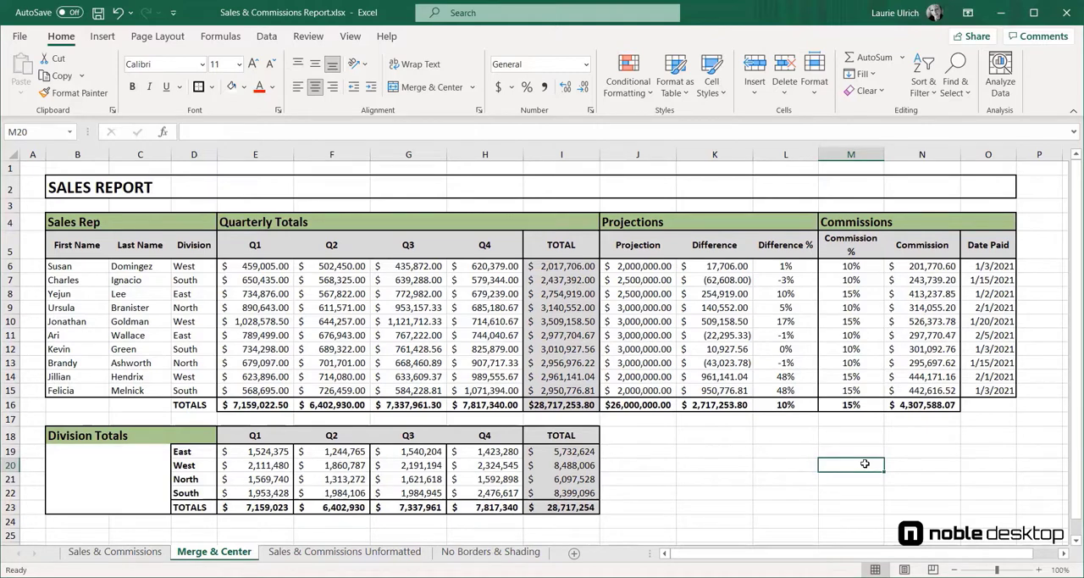
left_click_drag(127, 188, 990, 178)
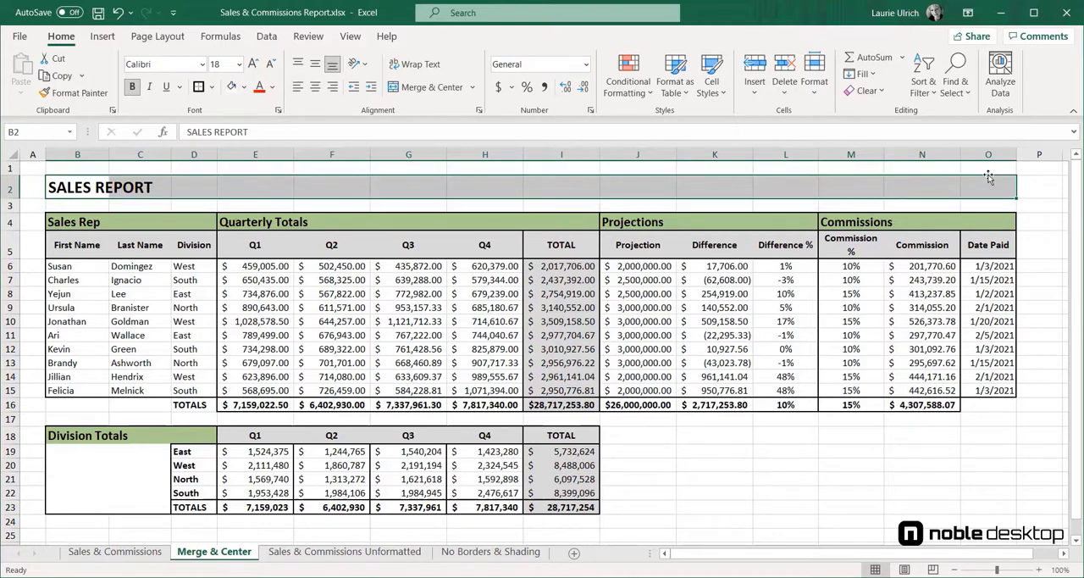
left_click(452, 89)
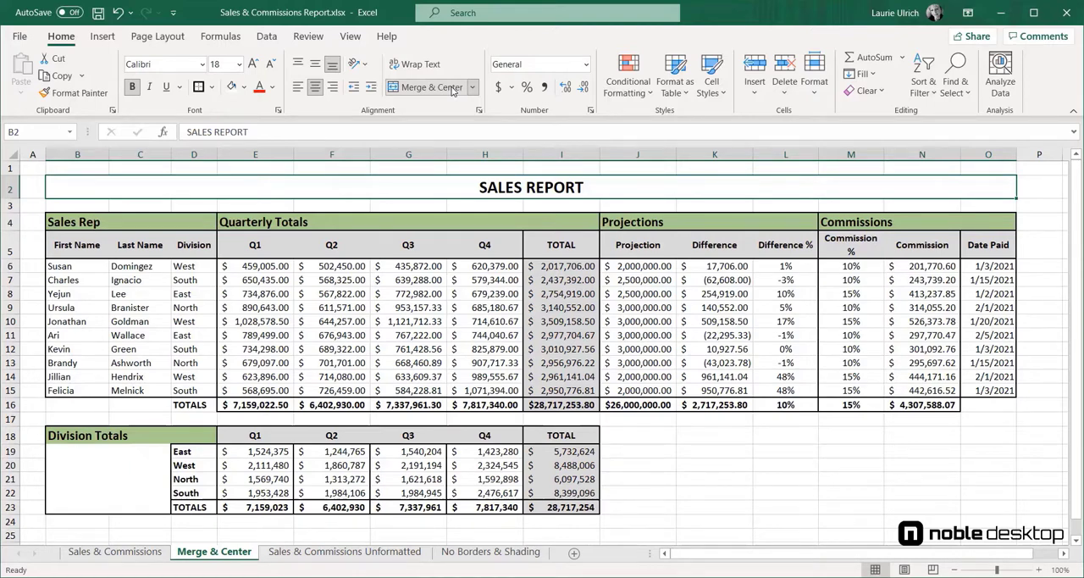
- Merge and center the Sales Rep heading across B4:D4 and the Quarterly Totals heading across E4:I4
left_click(89, 222)
left_click_drag(90, 222, 187, 226)
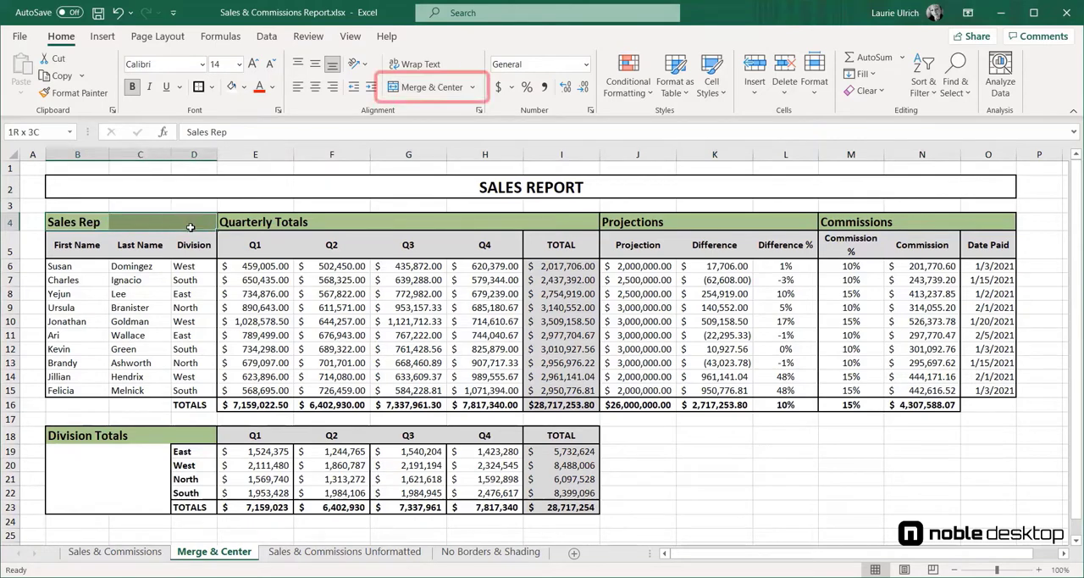
left_click(419, 86)
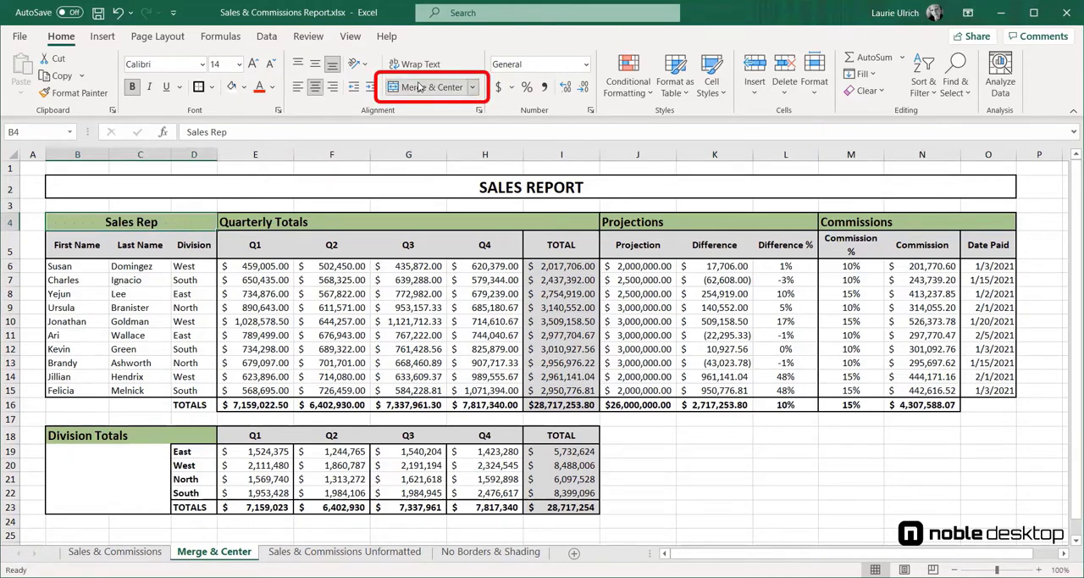
left_click(260, 222)
left_click_drag(260, 222, 484, 222)
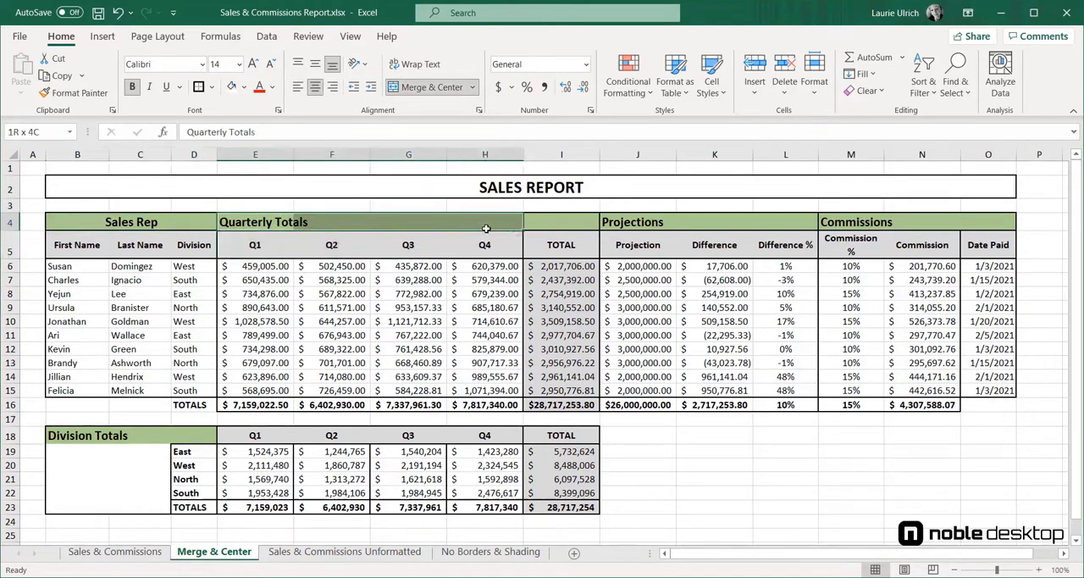
left_click(428, 87)
- Merge and center the Projections heading across J4:L4 and the Commissions heading across M4:O4
left_click(623, 222)
left_click_drag(623, 222, 764, 221)
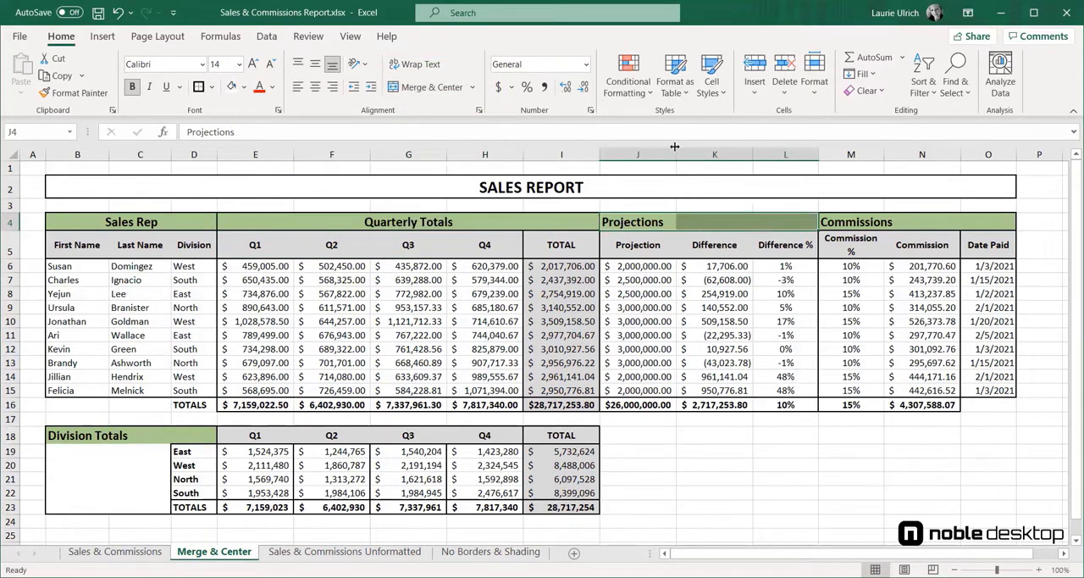
left_click(419, 88)
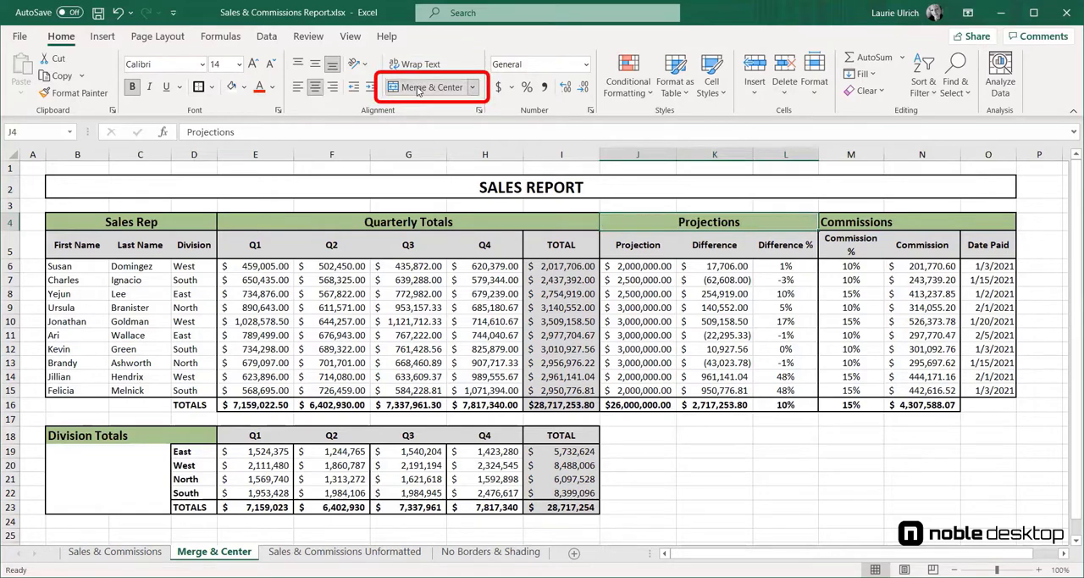
left_click(854, 223)
left_click_drag(854, 222, 986, 222)
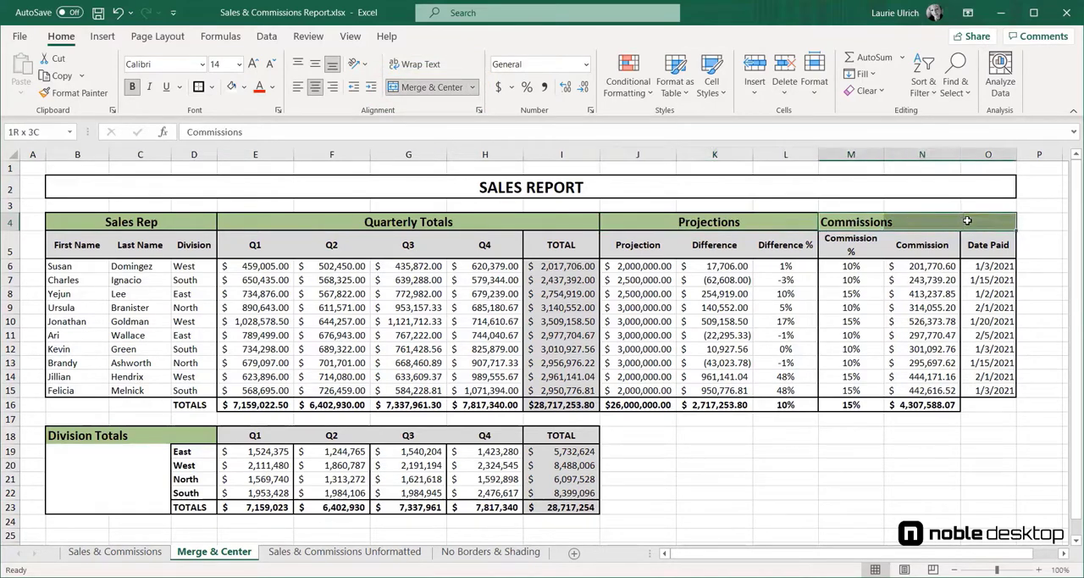
left_click(432, 88)
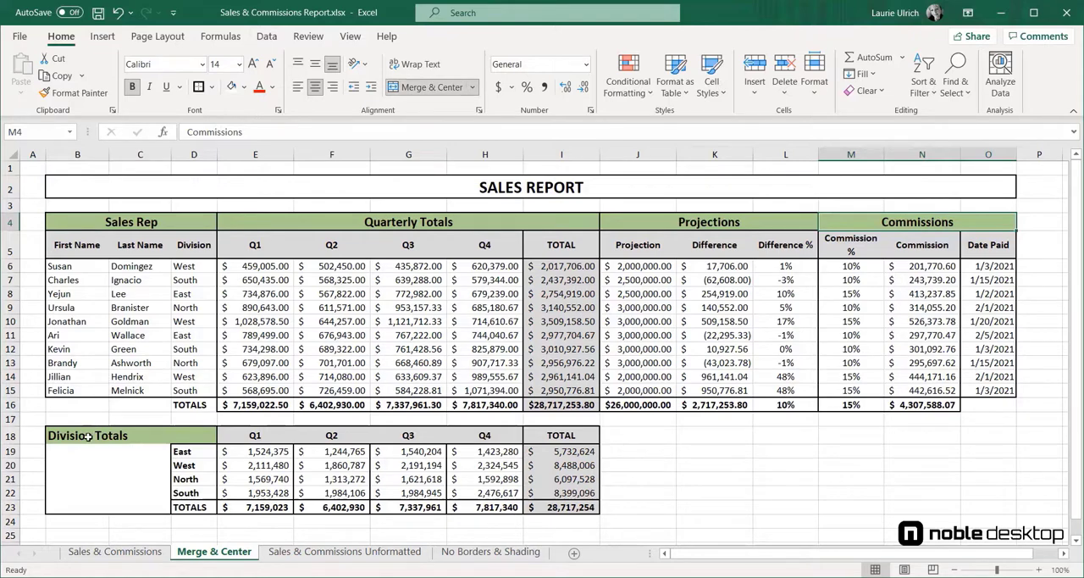
- Merge and center the Division Totals heading across B18:D18 and look over the other merge options
left_click_drag(88, 436, 203, 436)
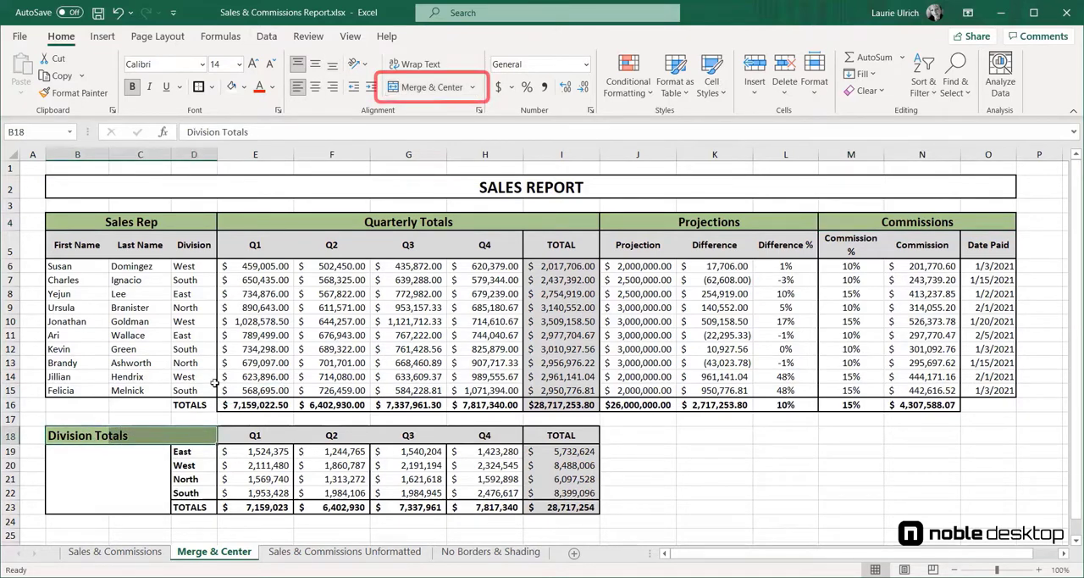
left_click(419, 88)
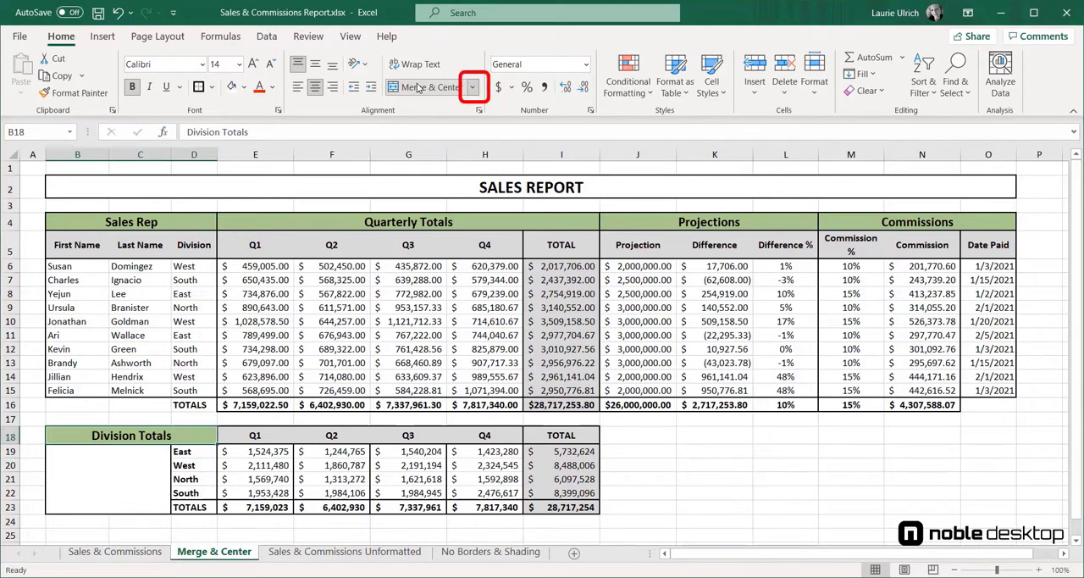
left_click(473, 87)
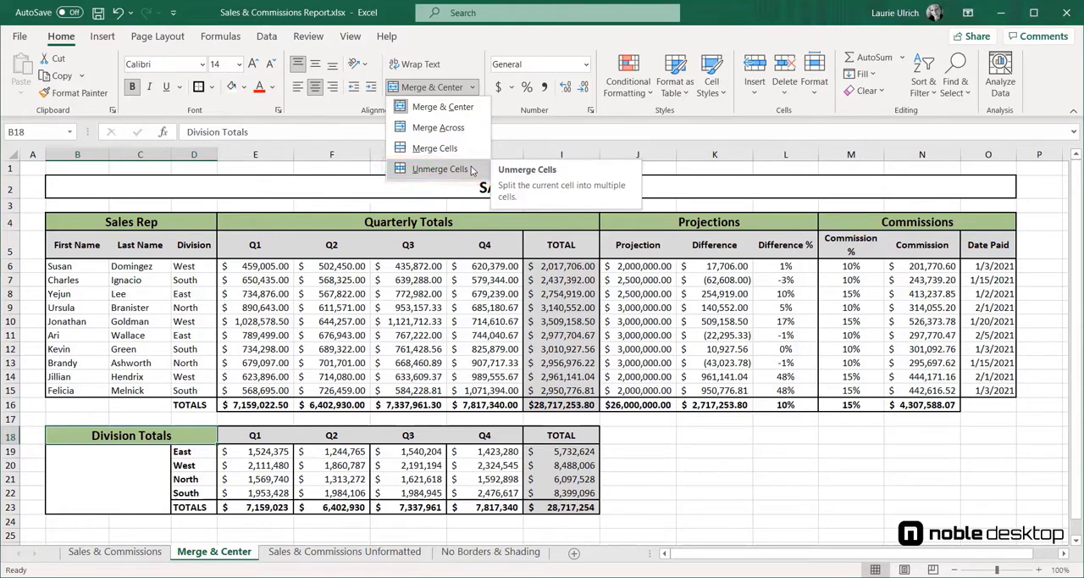
left_click(736, 7)
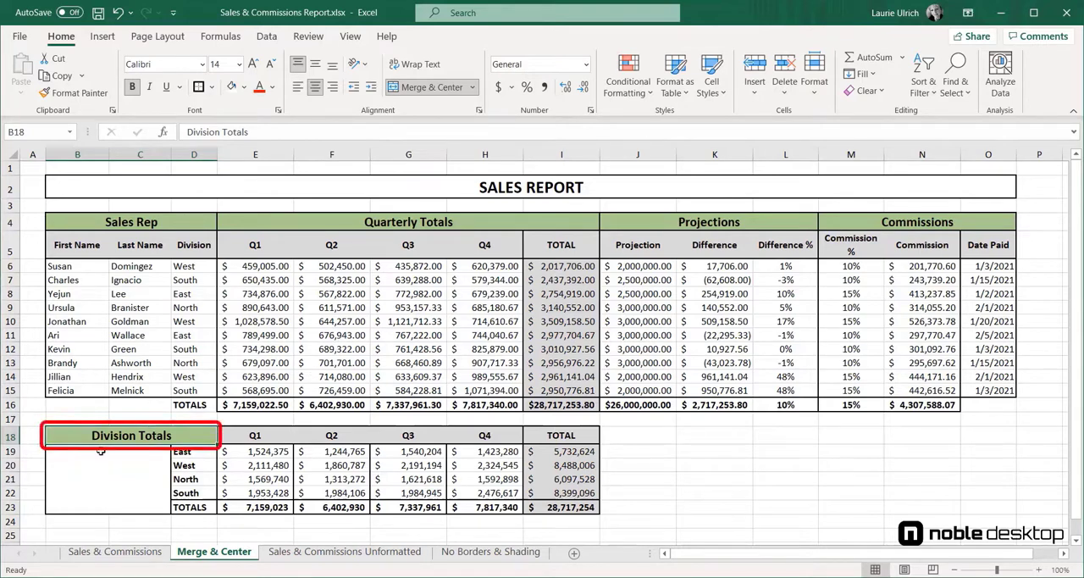
- Unmerge the Division Totals heading in row 18 back into separate cells
left_click(474, 87)
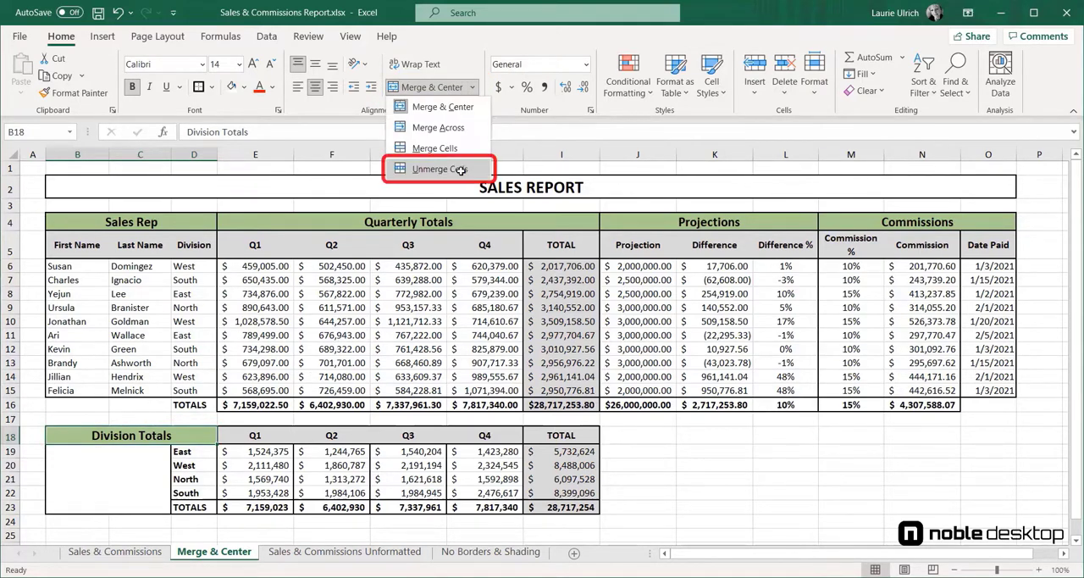
left_click(462, 172)
left_click(143, 493)
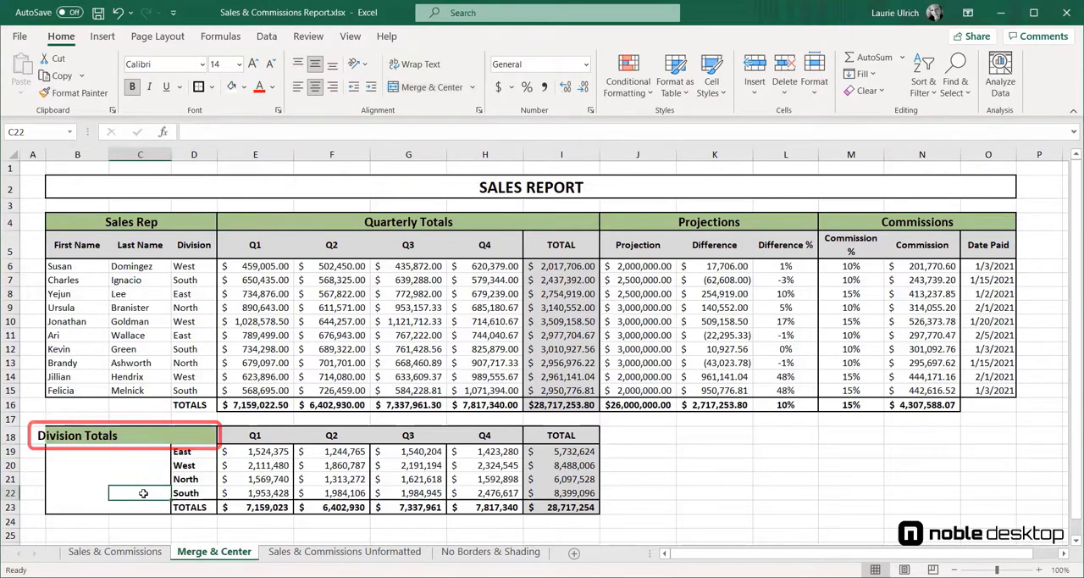
- Merge the block B18:C23 into one cell with Merge Cells and middle-align the Division Totals text vertically
left_click_drag(77, 435, 135, 505)
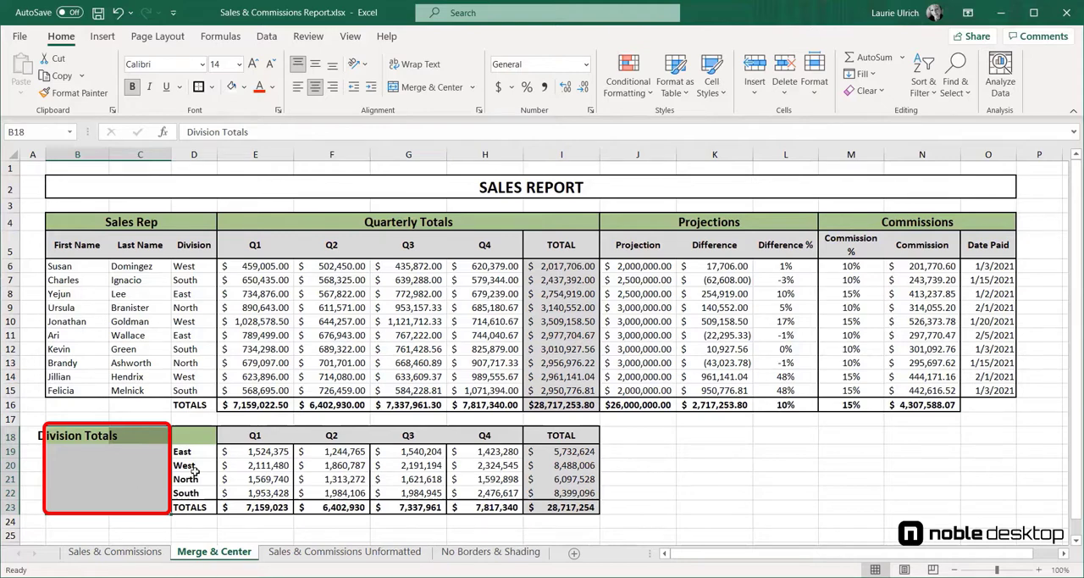
left_click(475, 88)
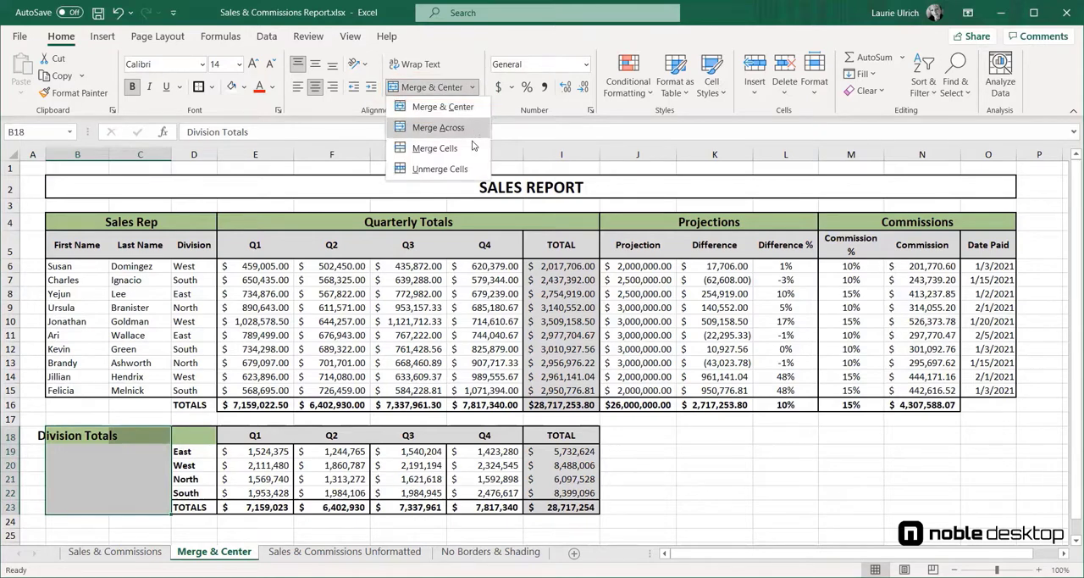
left_click(470, 146)
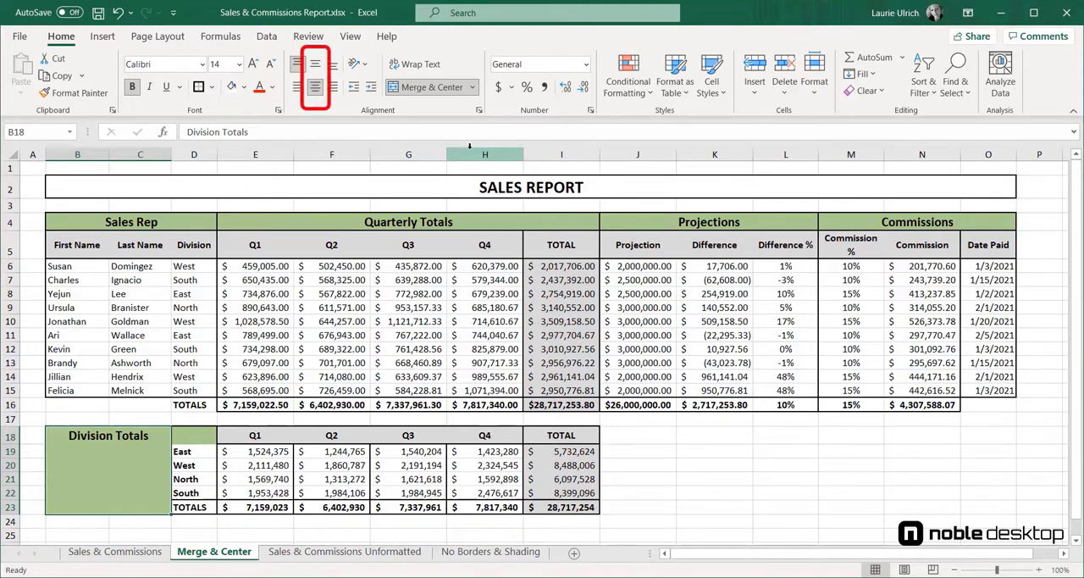
left_click(316, 64)
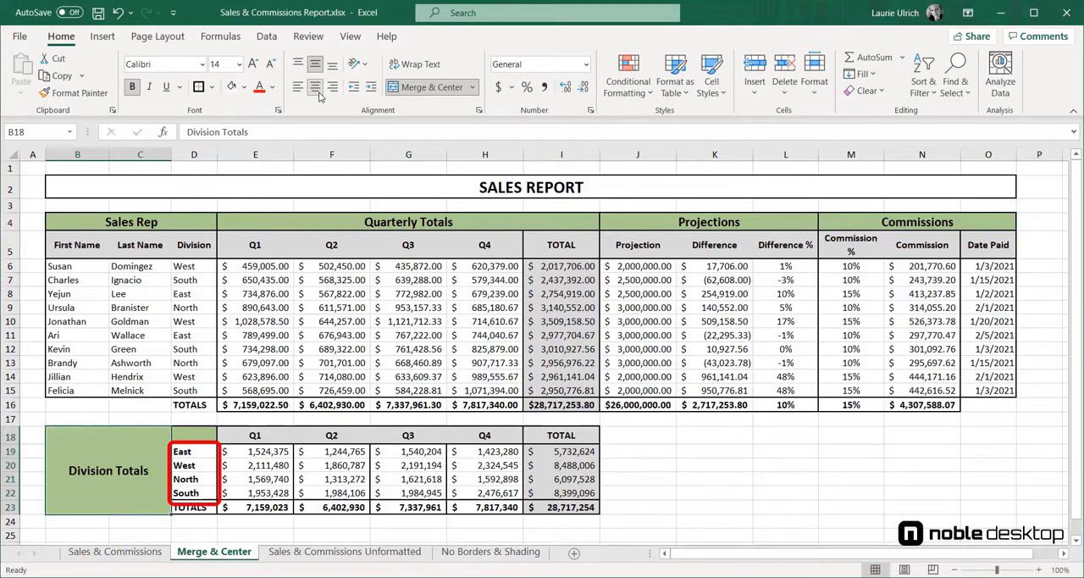
- Try merging and centering the division names in D19:D22, accepting the loss of the other values, and undo the merge
left_click(119, 17)
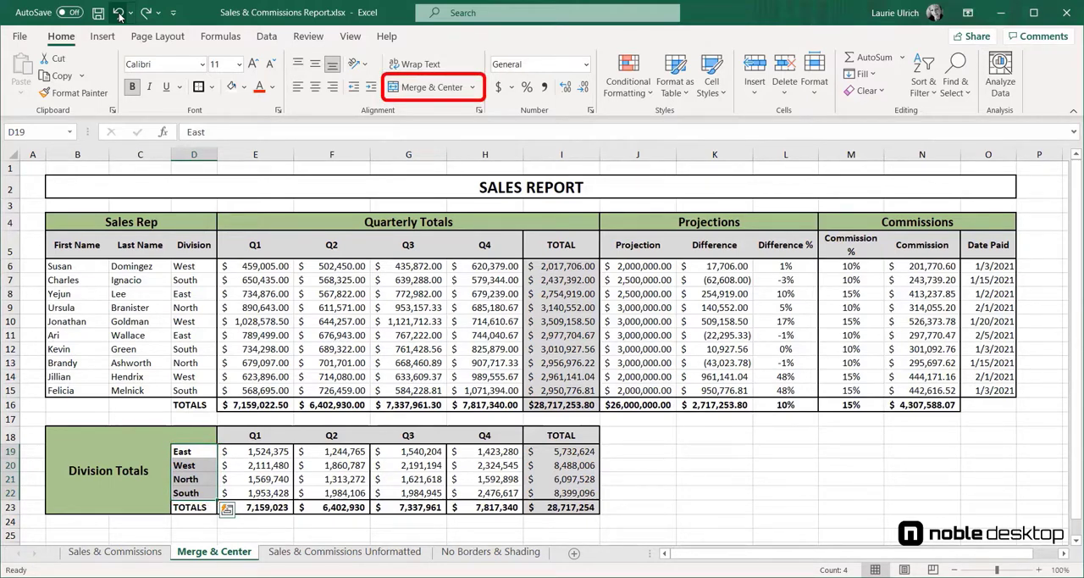
left_click(432, 87)
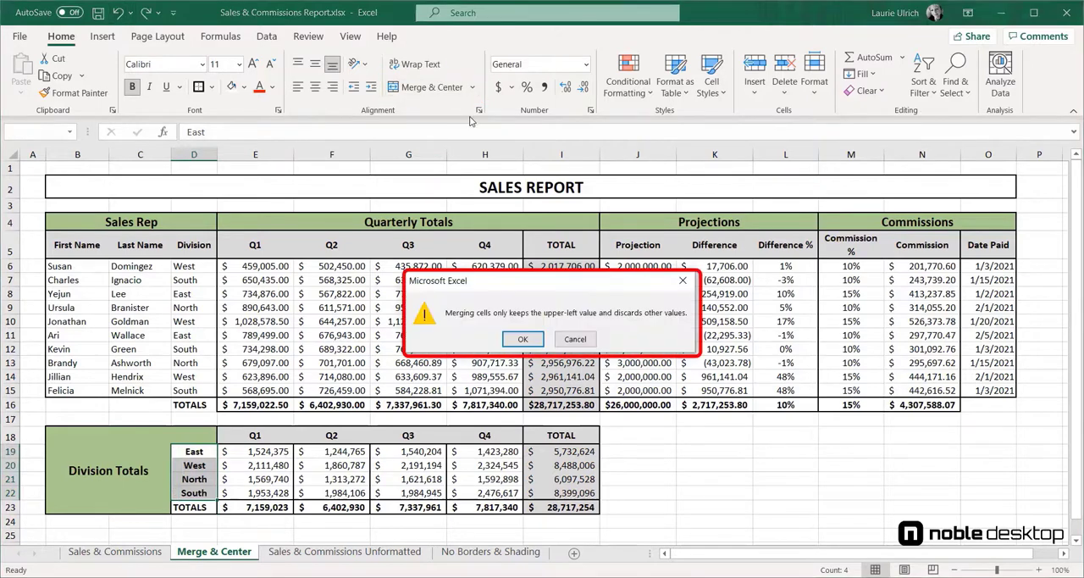
left_click(524, 339)
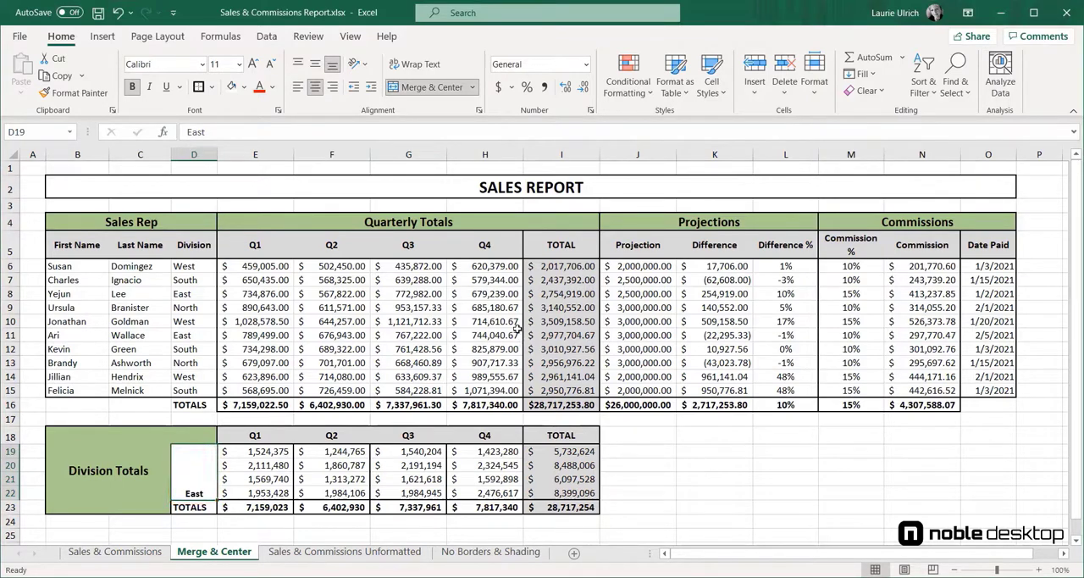
left_click(120, 13)
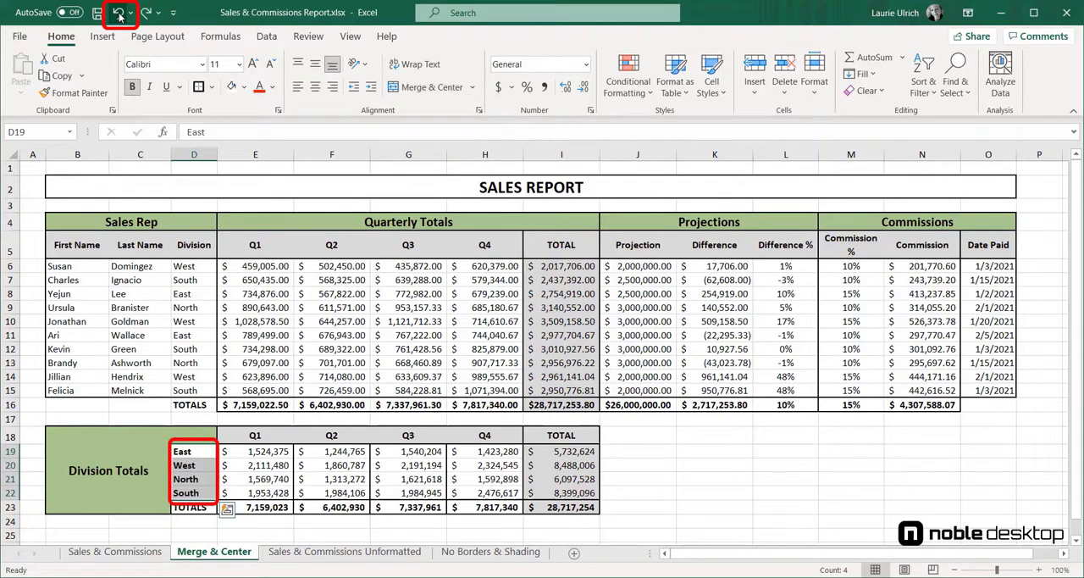